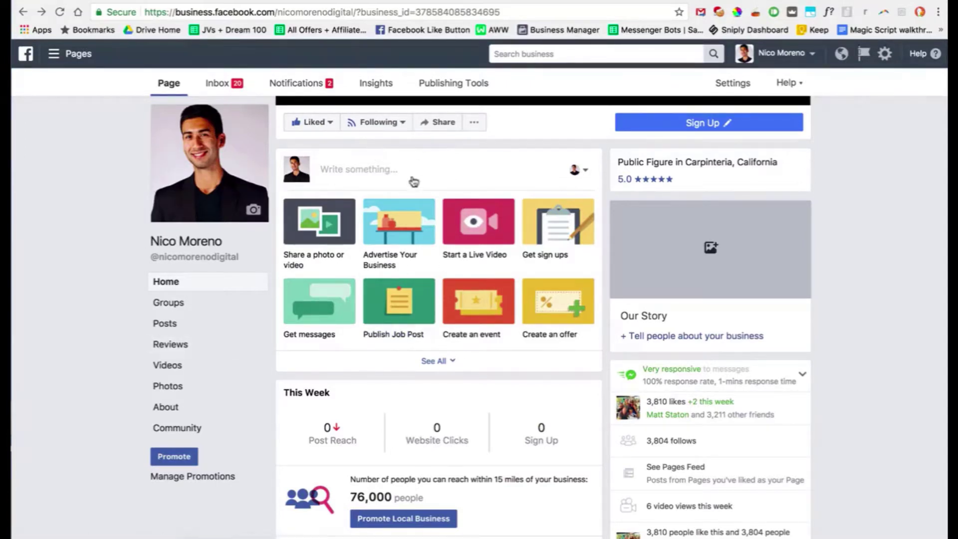
Step: Open the Page post composer, look it over, then close it without posting
click(428, 184)
scroll(349, 188, down, 3)
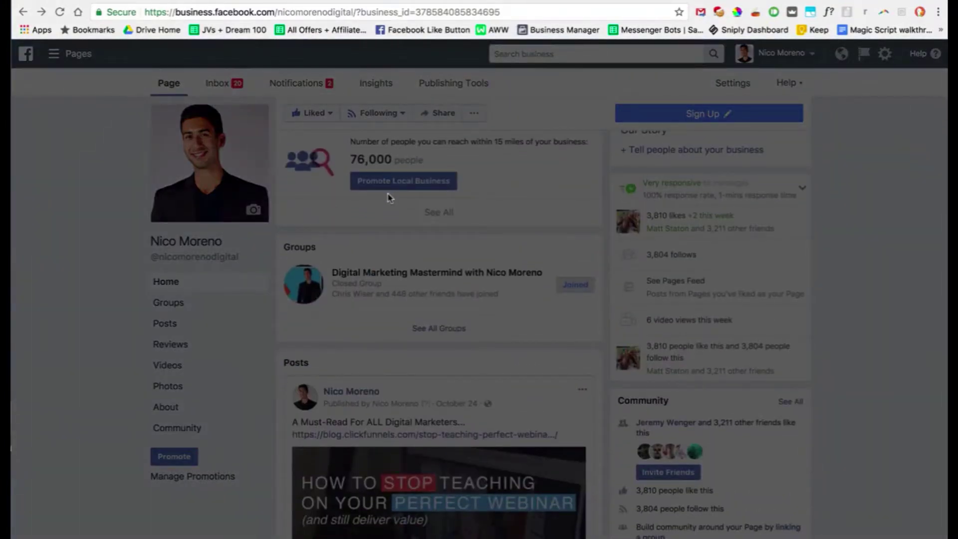
scroll(430, 319, down, 4)
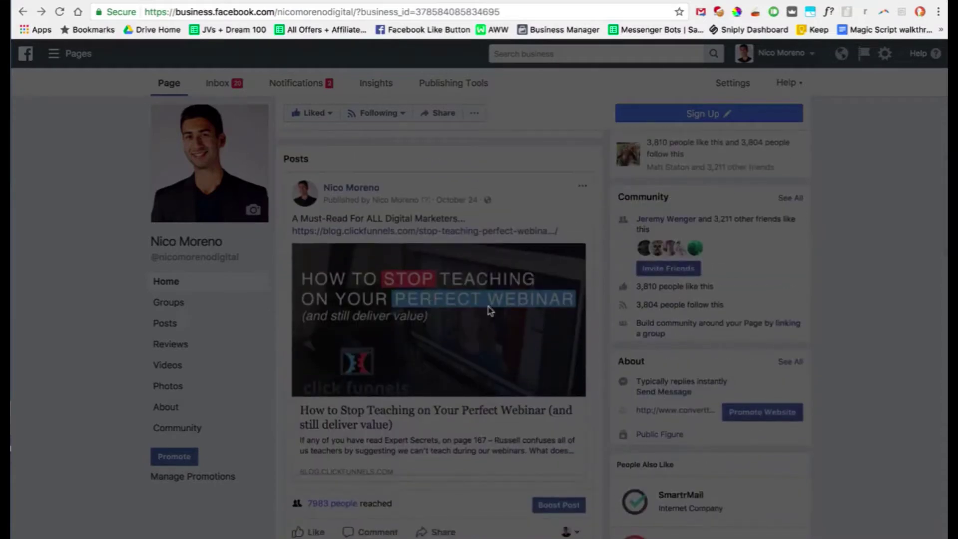
scroll(372, 280, up, 7)
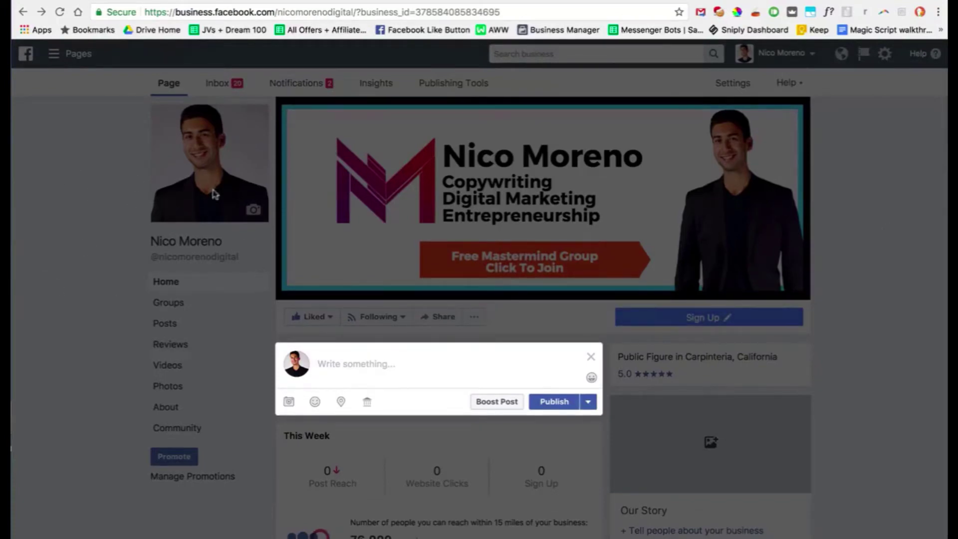
click(92, 332)
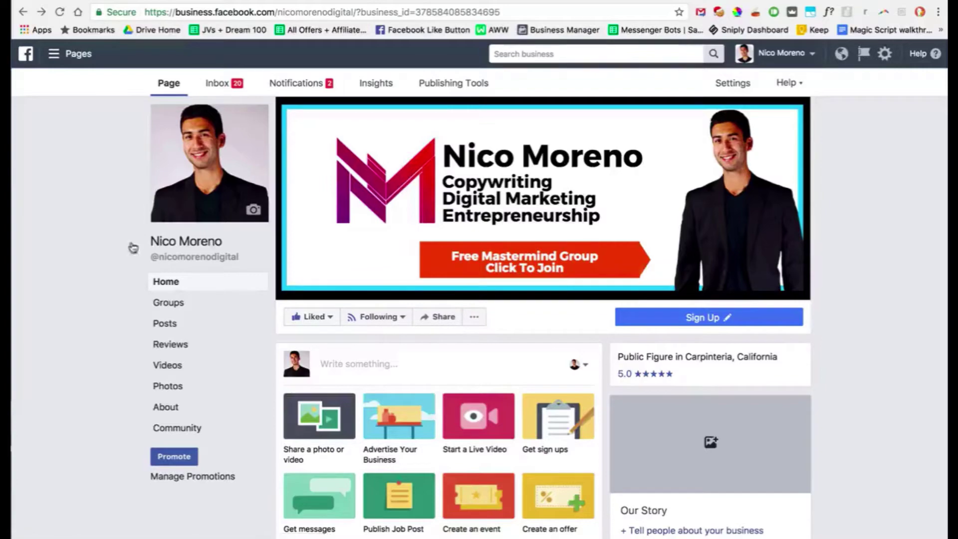
scroll(329, 383, down, 4)
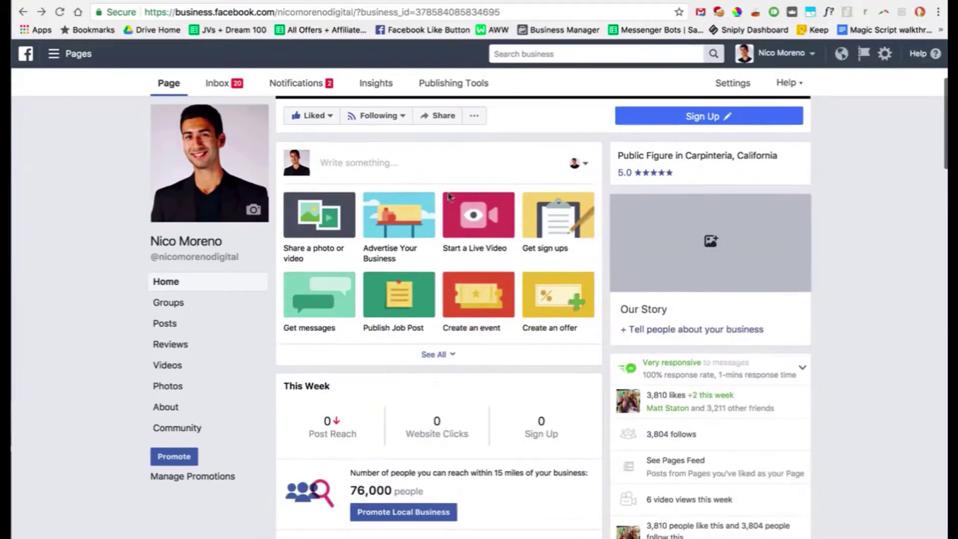
scroll(448, 207, down, 8)
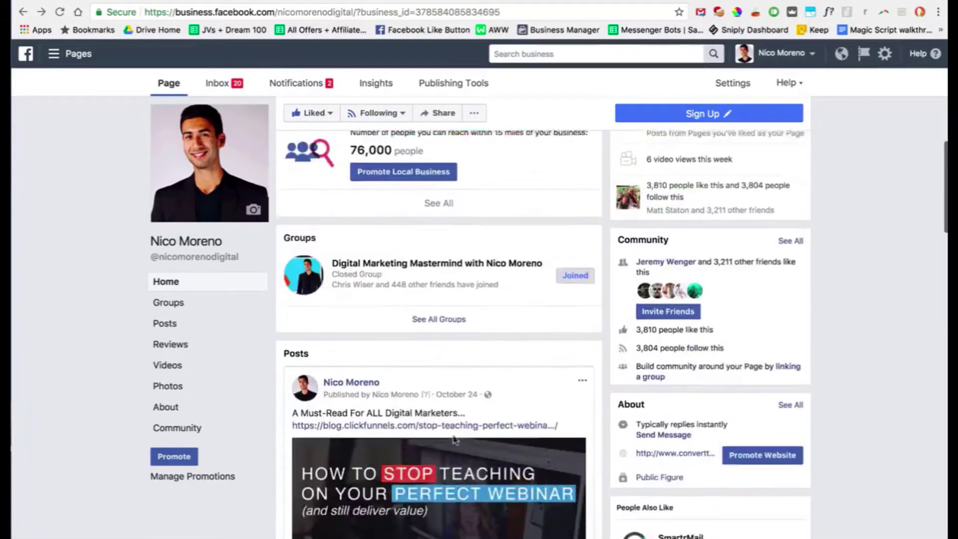
scroll(407, 385, up, 12)
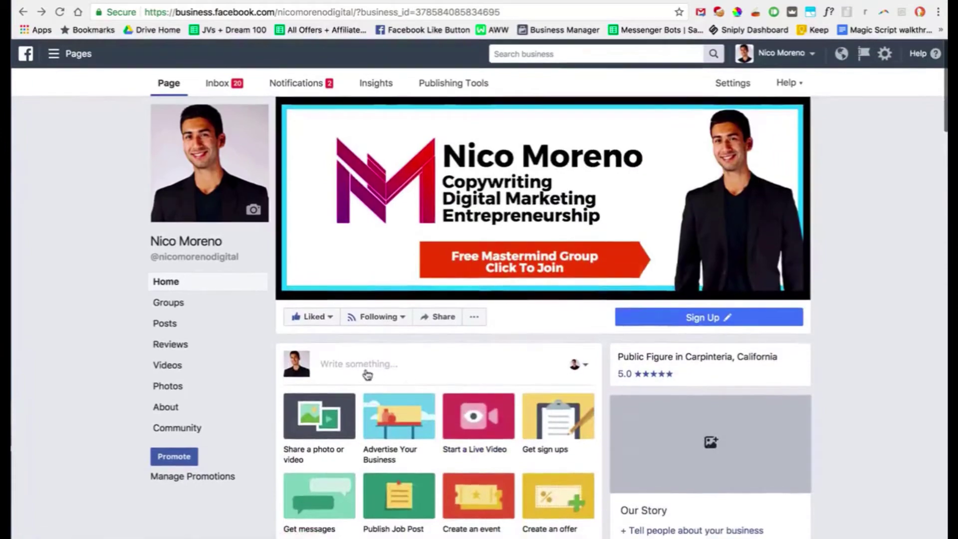
Step: Write and publish the FREE $300 coupon post with 'Comment below and say HECK YES' on its own line
click(349, 364)
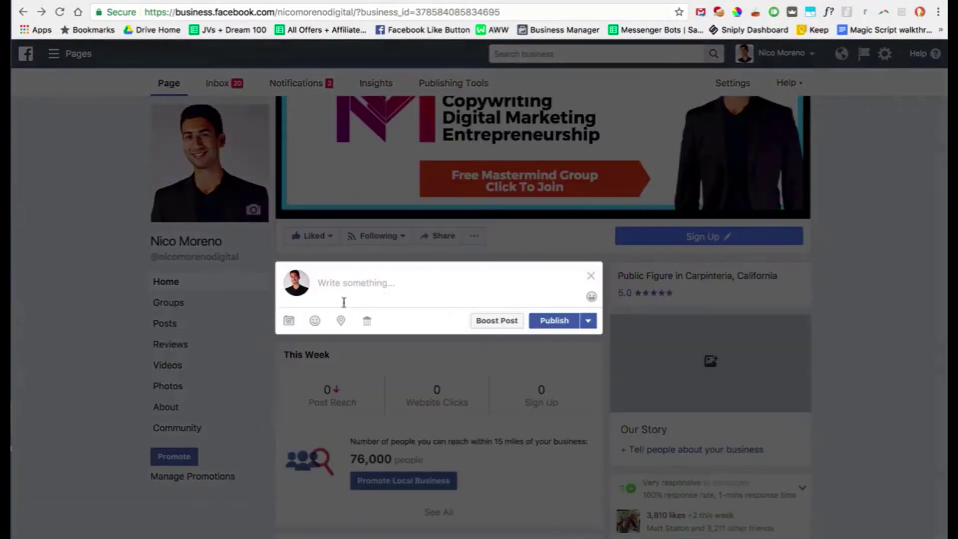
text(Hey )
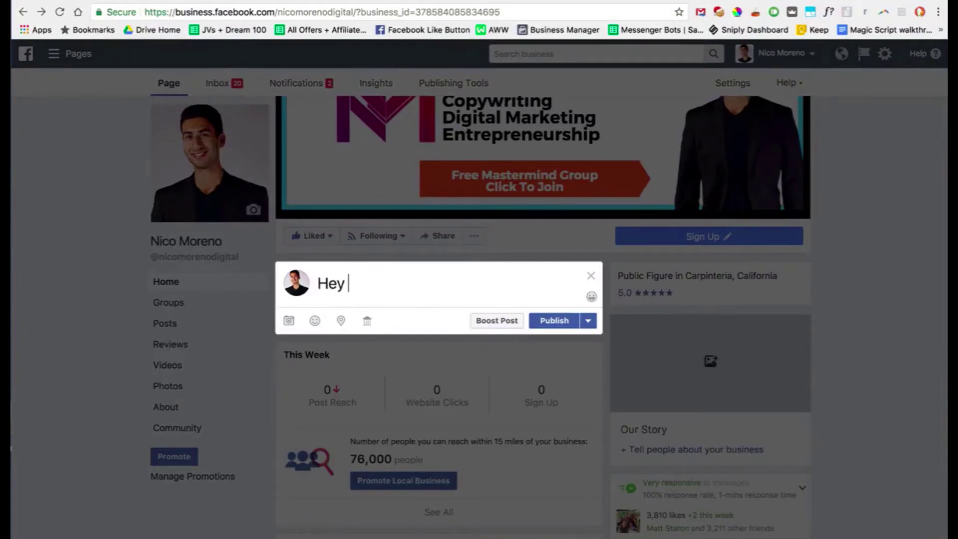
text(! Wanna get a FREE $300 off coupon for my latest course? Comment below and say HECK YES to grab yours today!)
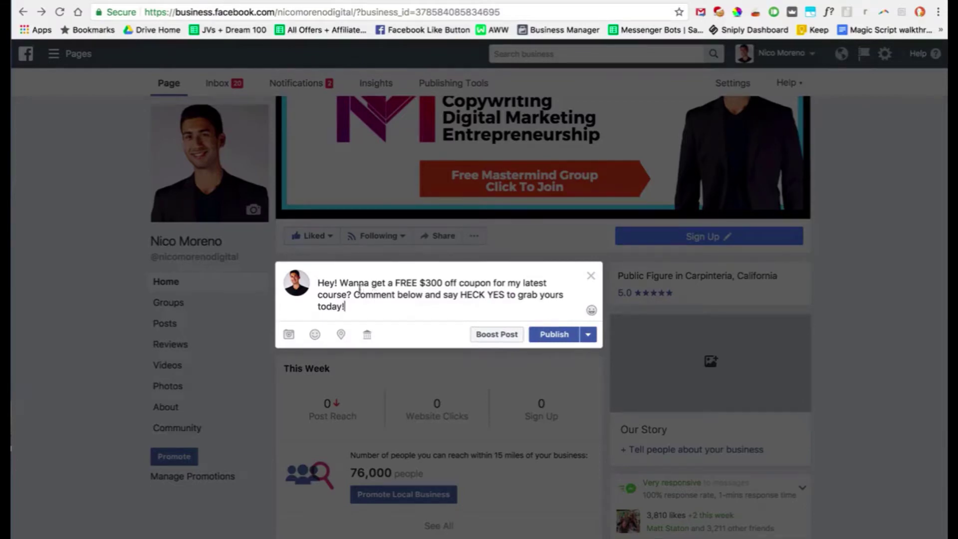
drag(354, 295, 399, 305)
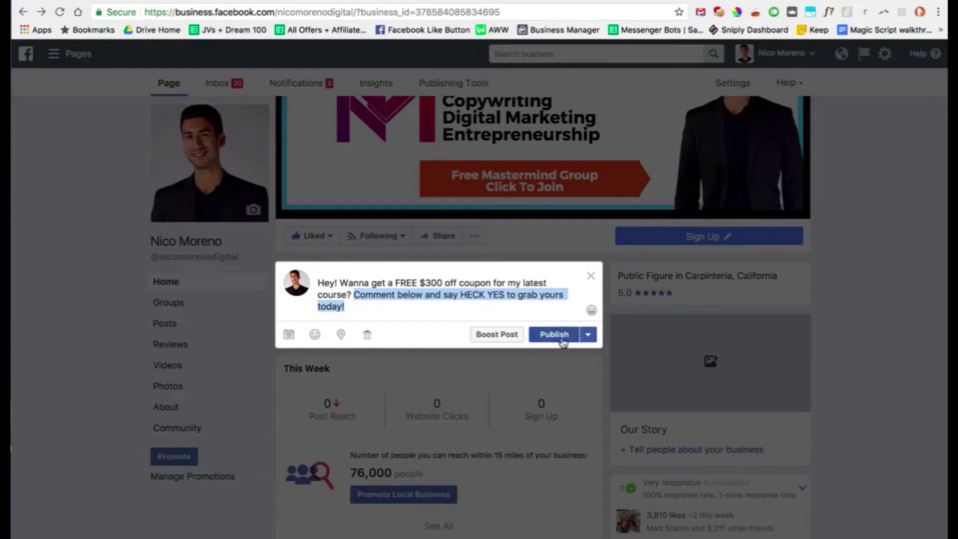
key(Left)
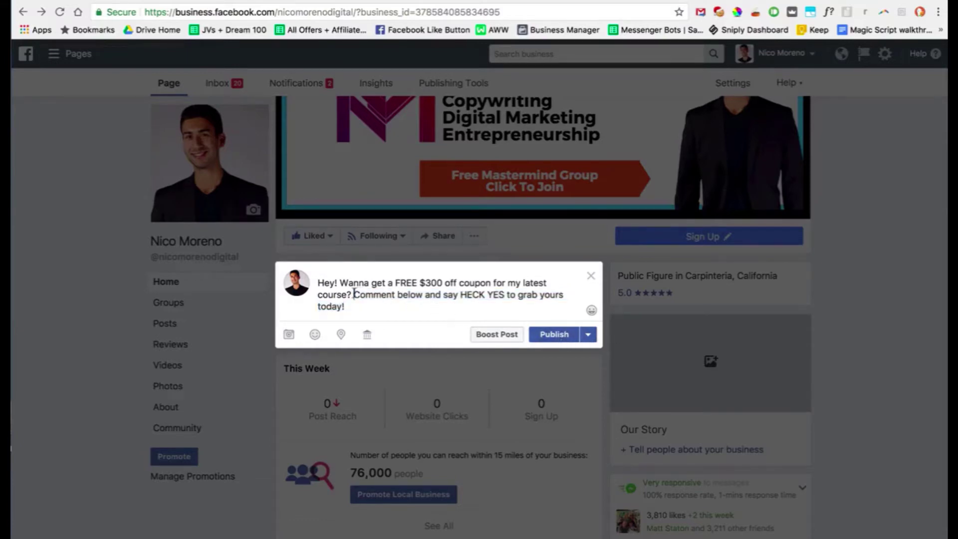
key(Return)
key(Return)
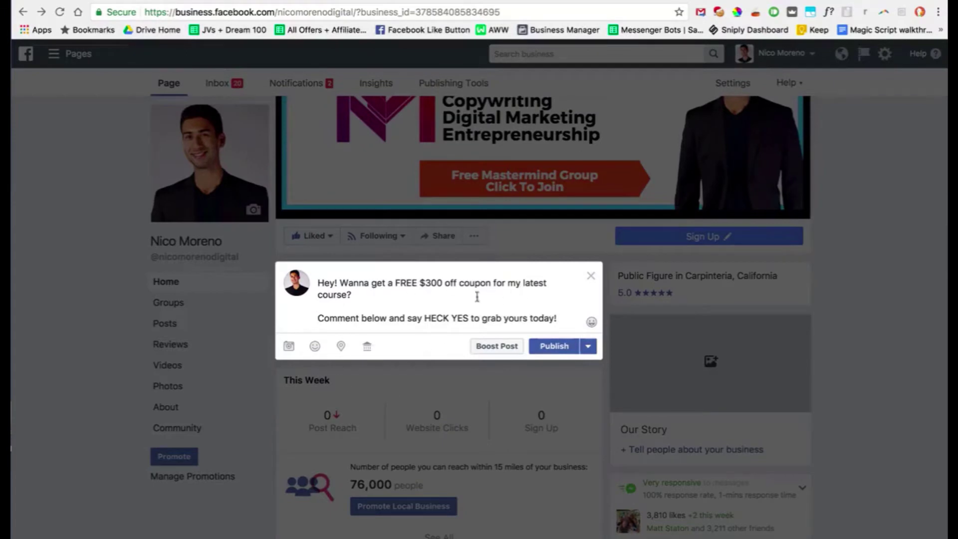
click(577, 348)
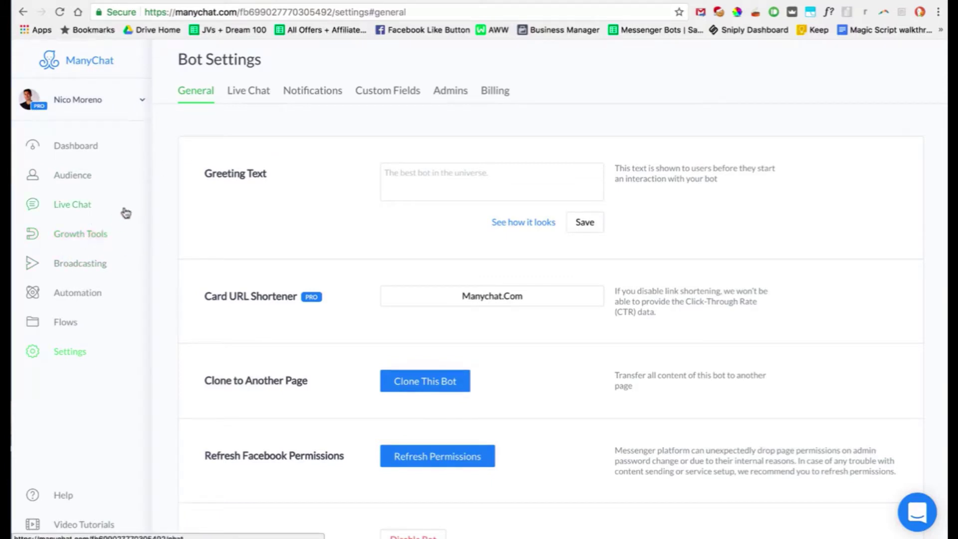
Step: Check the coupon post on the business Page, then go back to ManyChat's bot settings
click(310, 0)
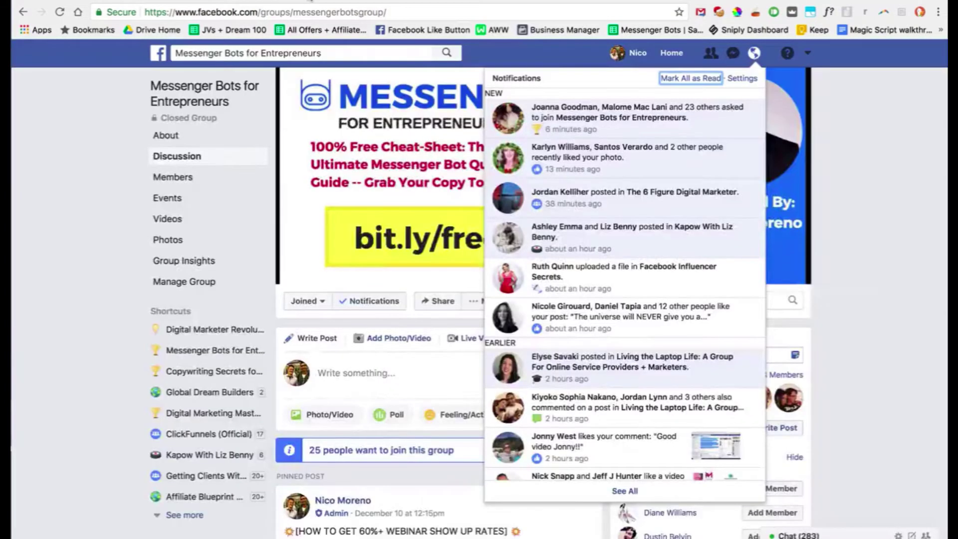
click(124, 1)
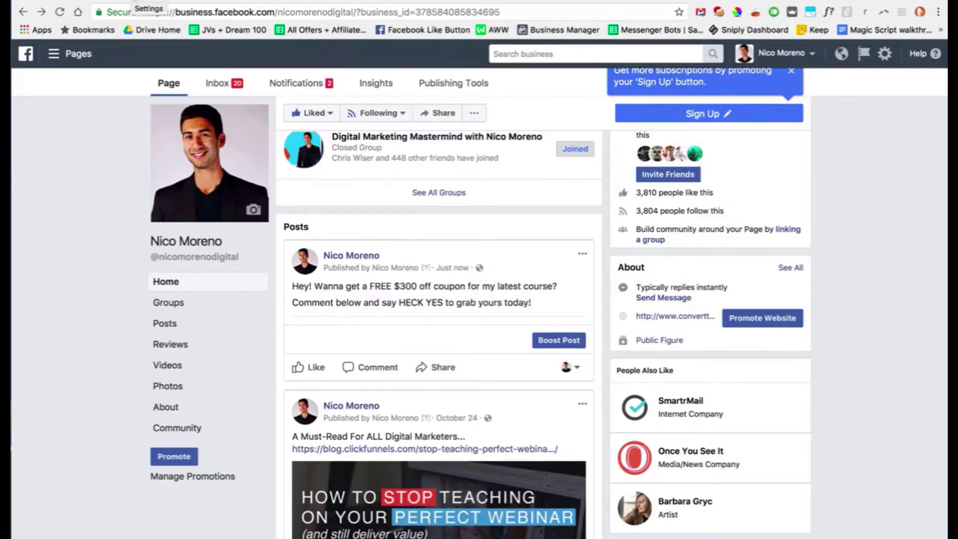
click(140, 1)
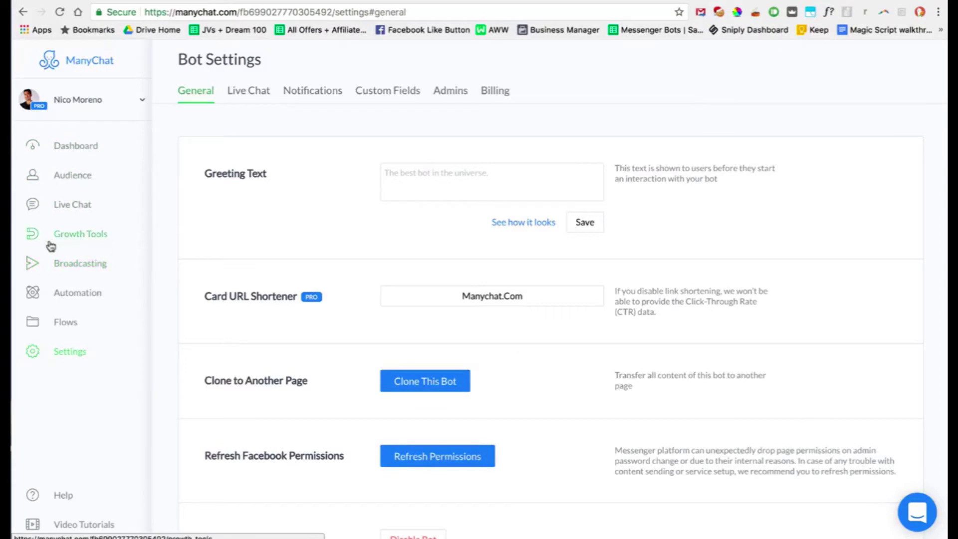
Step: Go to Growth Tools, create a new growth tool, and browse the available widget types
click(94, 240)
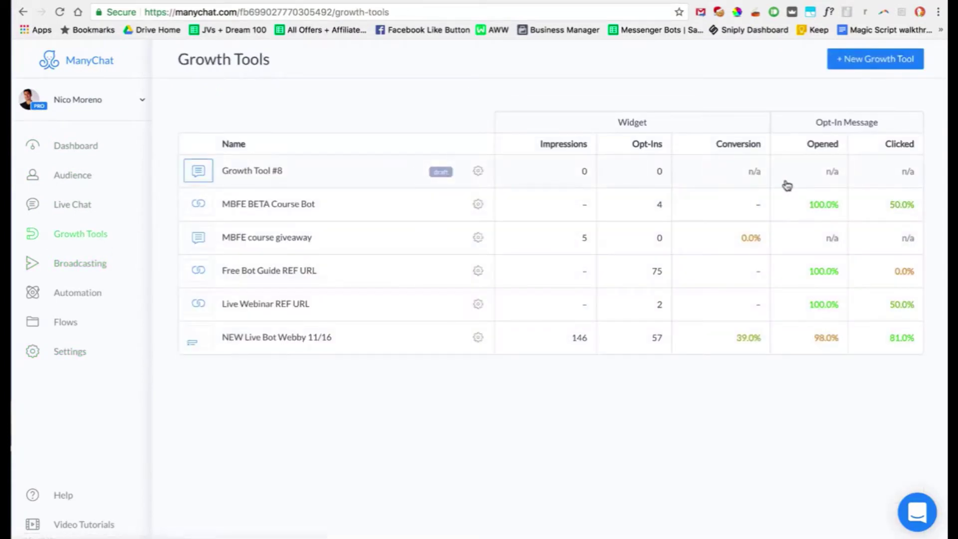
click(877, 62)
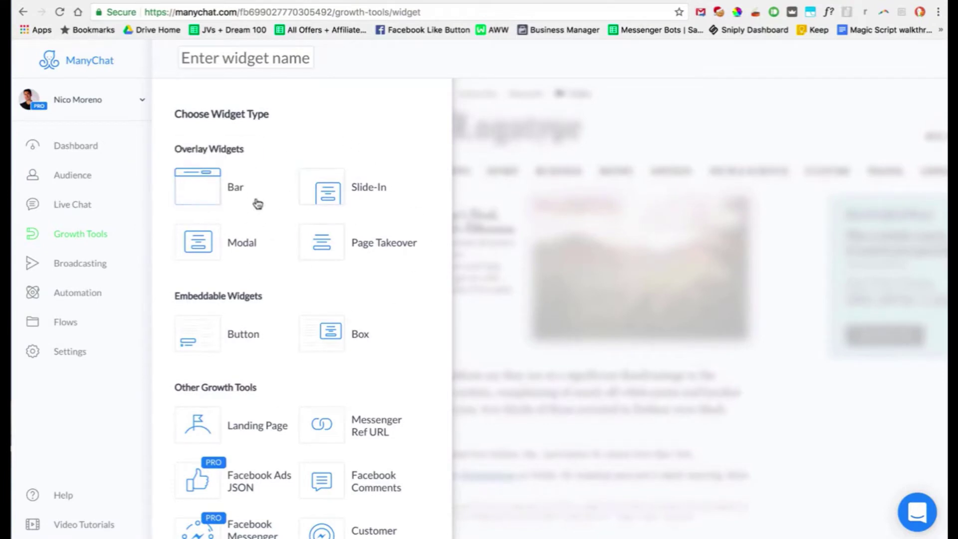
scroll(269, 214, down, 2)
scroll(275, 234, up, 2)
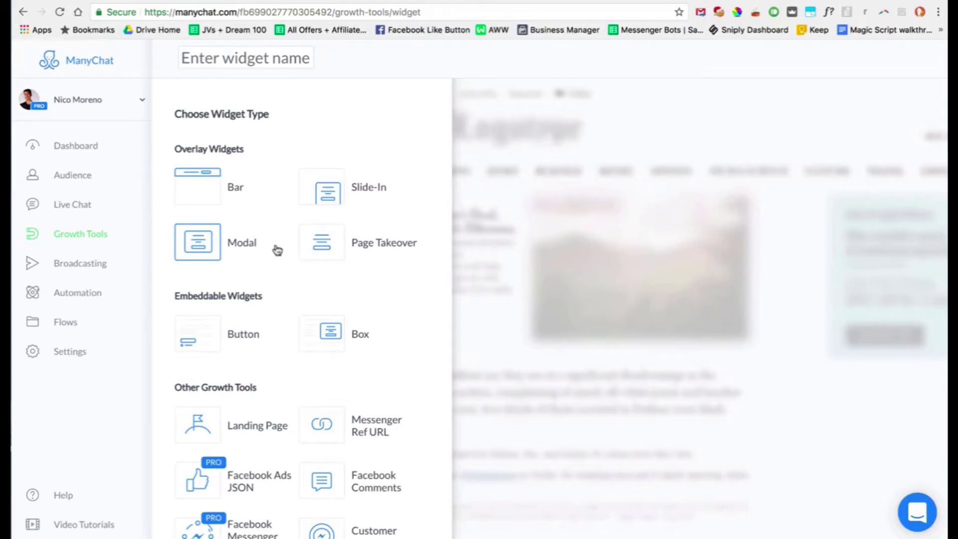
scroll(274, 252, down, 2)
scroll(235, 224, up, 2)
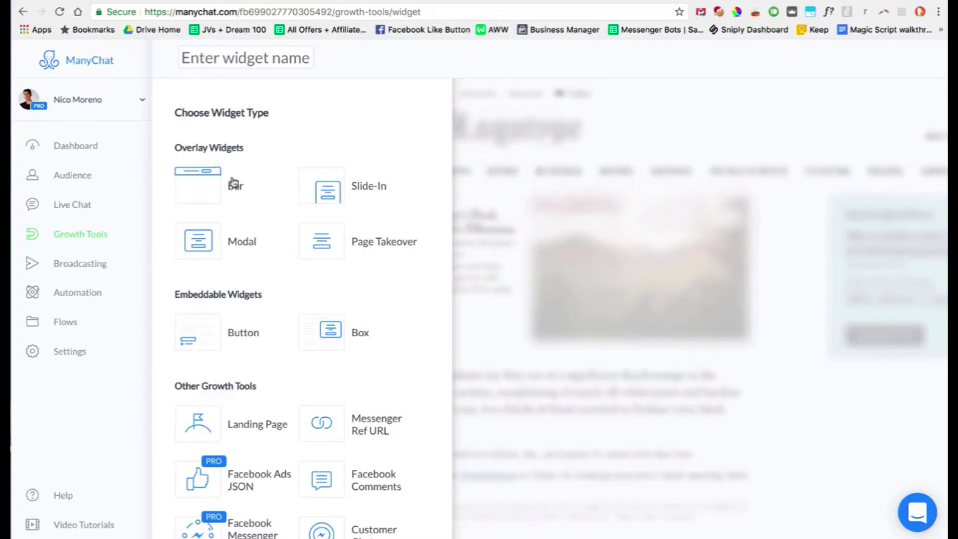
scroll(235, 181, down, 1)
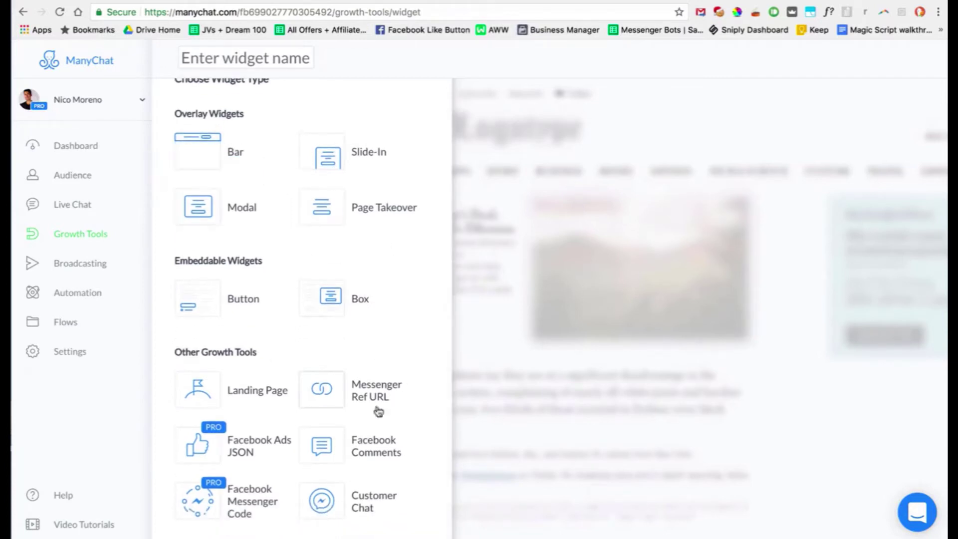
Step: Pick the Facebook Comments widget and select the recent $300 coupon post to track
click(322, 447)
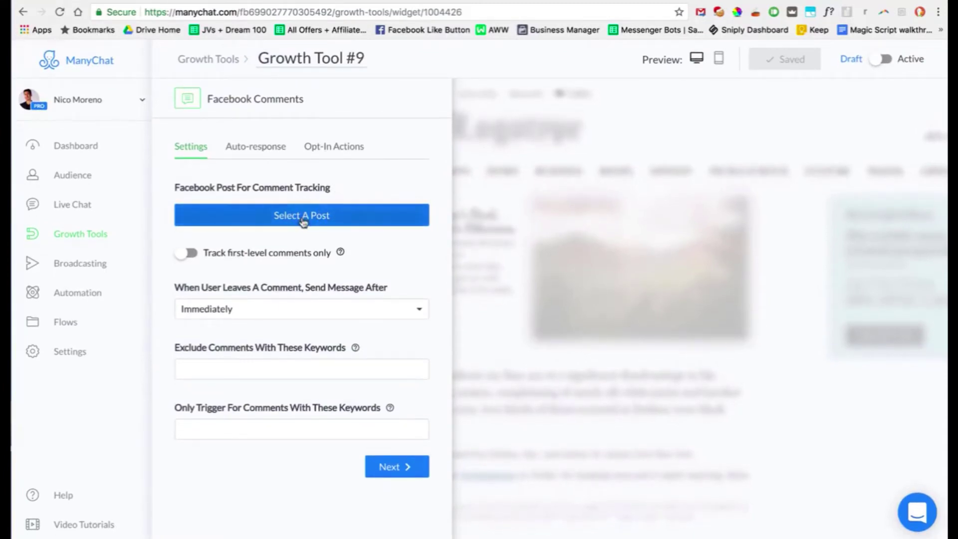
click(282, 215)
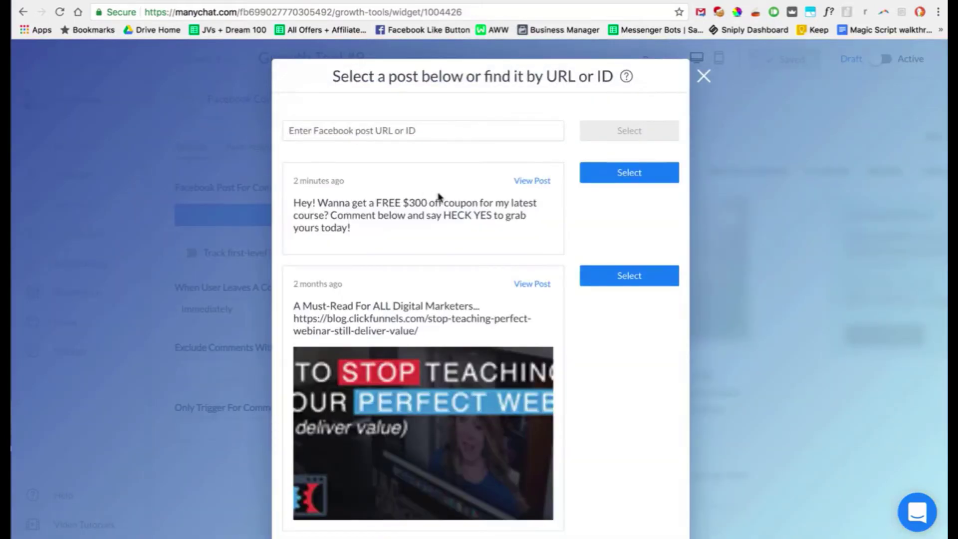
scroll(437, 180, down, 2)
scroll(437, 179, down, 2)
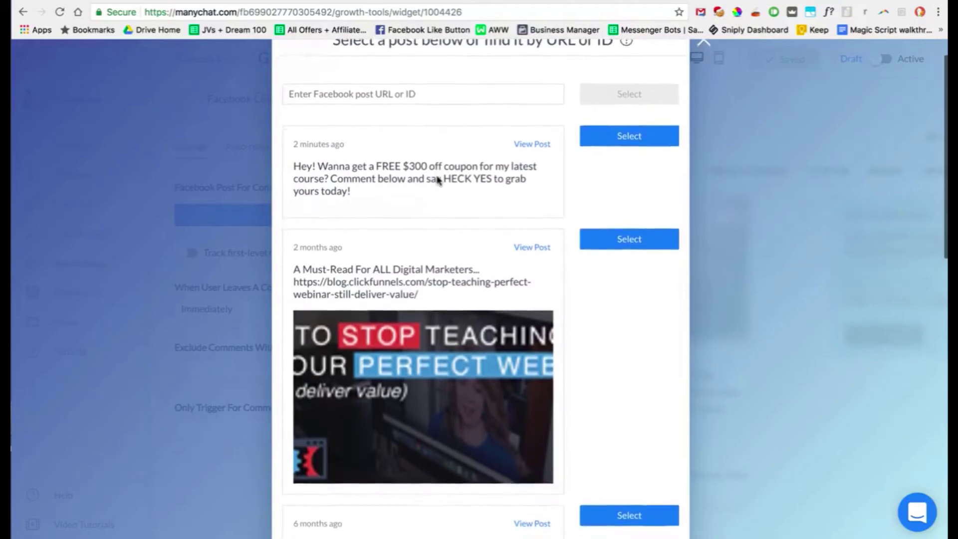
scroll(410, 218, up, 4)
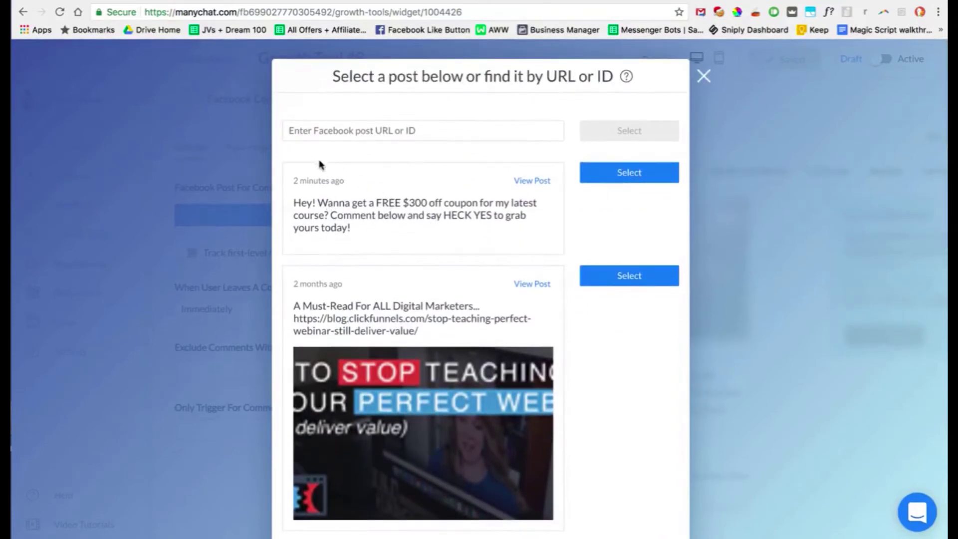
drag(362, 179, 291, 175)
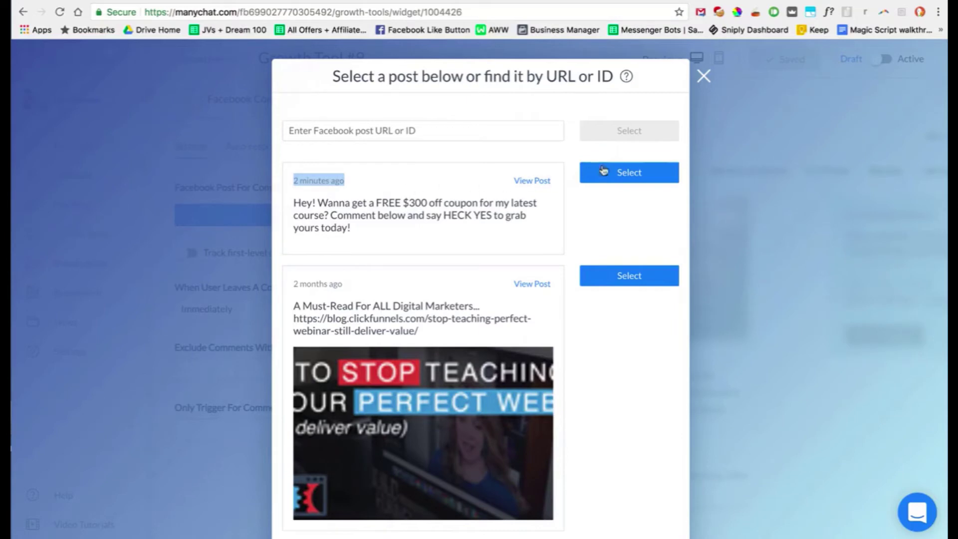
click(624, 172)
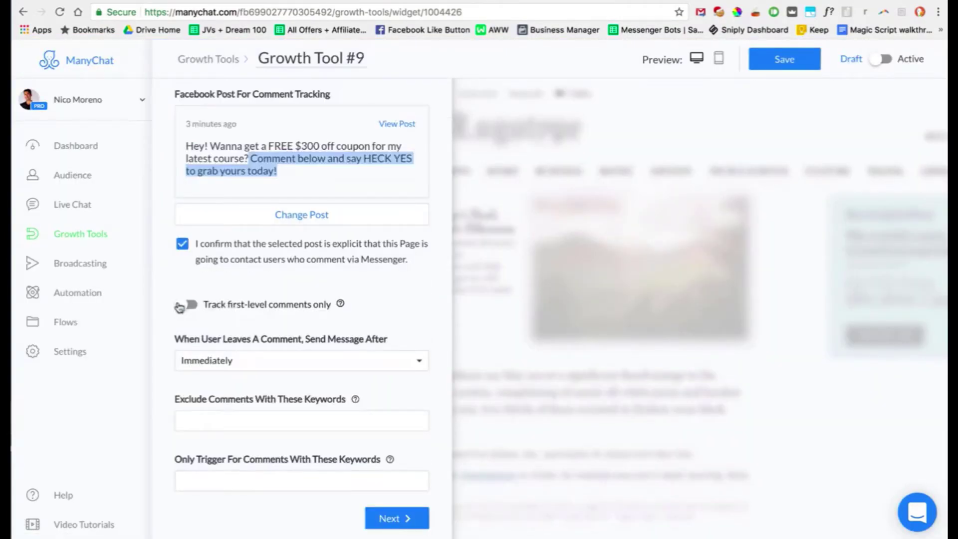
Step: Track first-level comments only and keep the reply delay set to Immediately
click(181, 305)
mouse_move(342, 304)
click(218, 360)
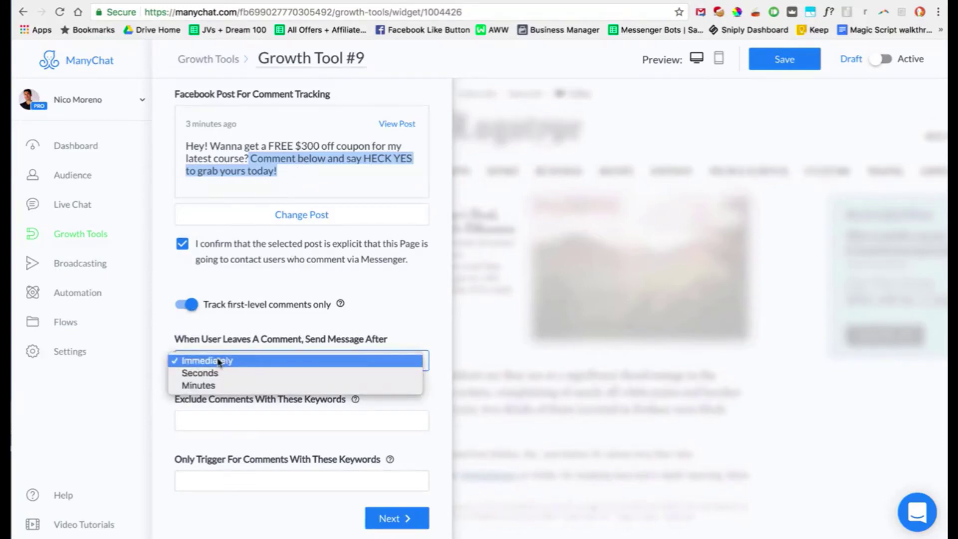
click(355, 328)
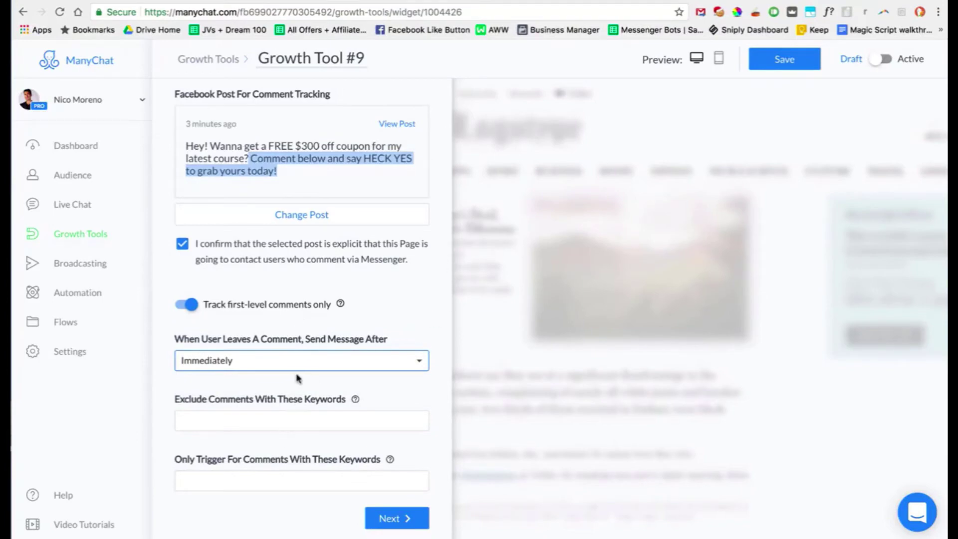
click(306, 419)
scroll(282, 389, down, 1)
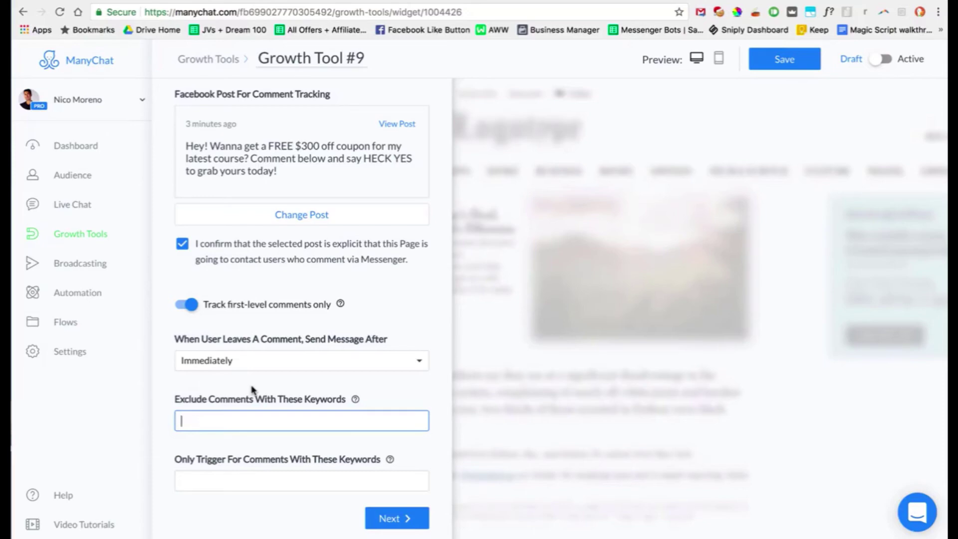
Step: Clear the pasted exclude keywords, leave trigger keywords blank, and continue to the auto-response message
text(scam, lame, rip off)
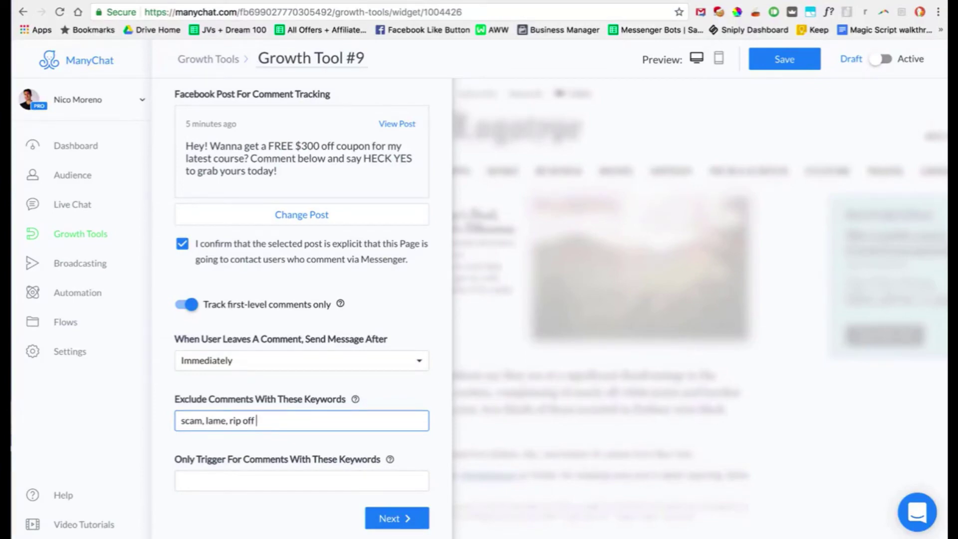
key(super+a)
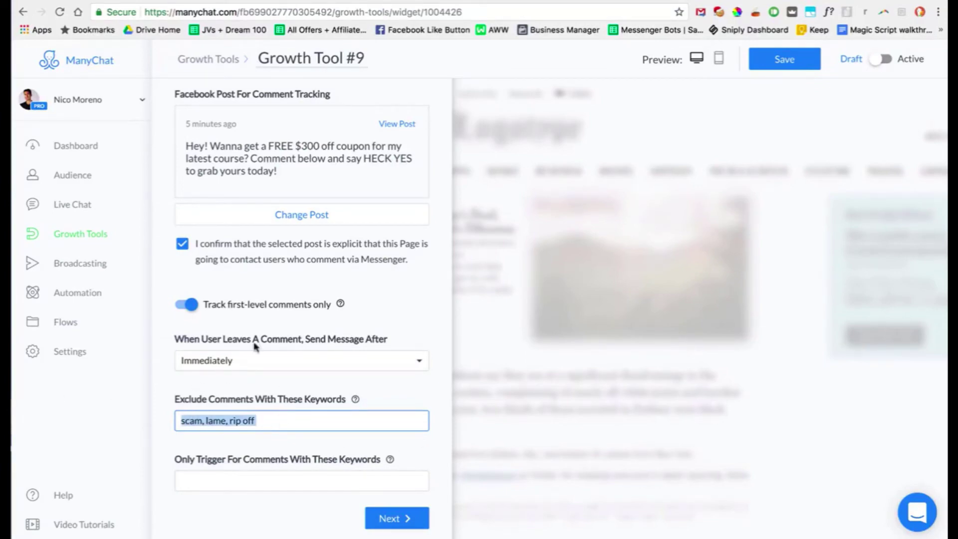
key(BackSpace)
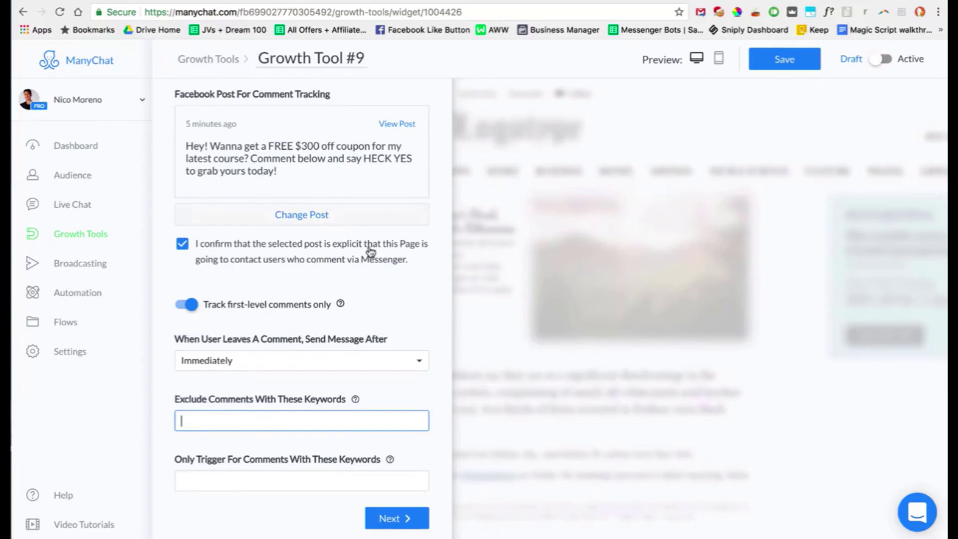
click(203, 487)
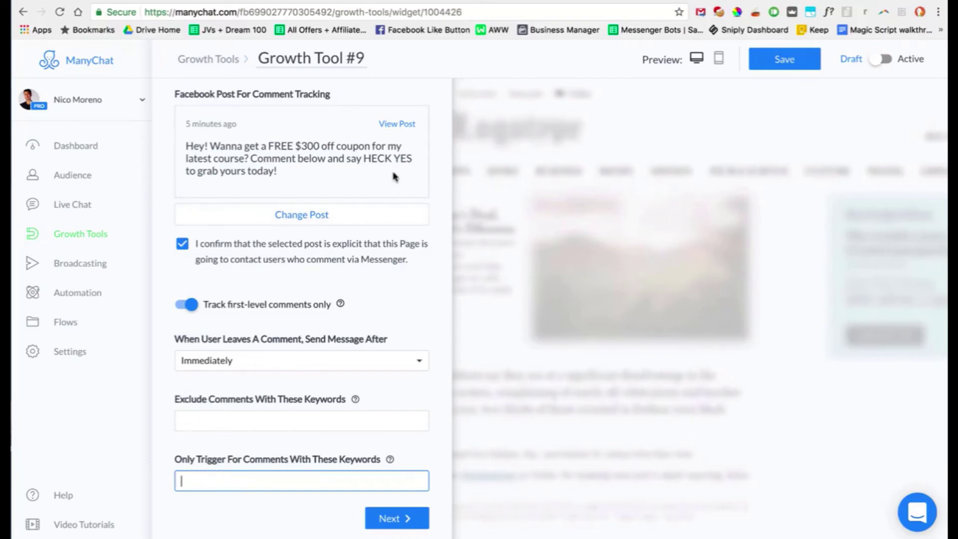
click(362, 155)
drag(368, 159, 418, 163)
click(382, 158)
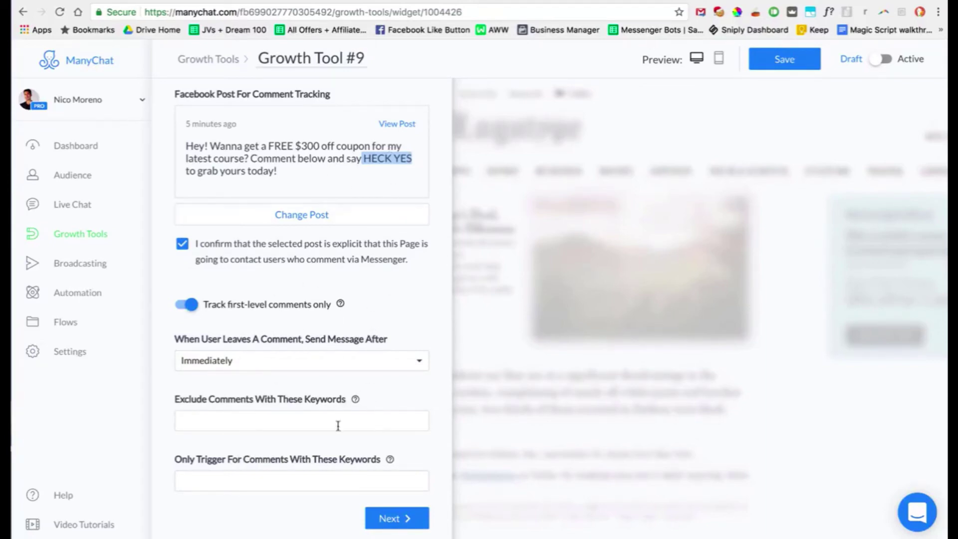
click(386, 523)
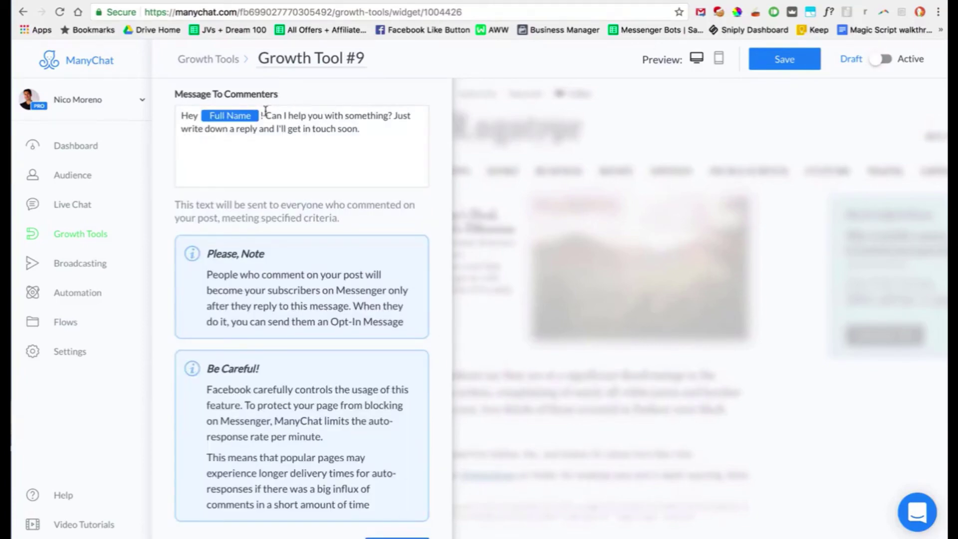
Step: Change the greeting's name variable from Full Name to First Name
drag(265, 114, 381, 128)
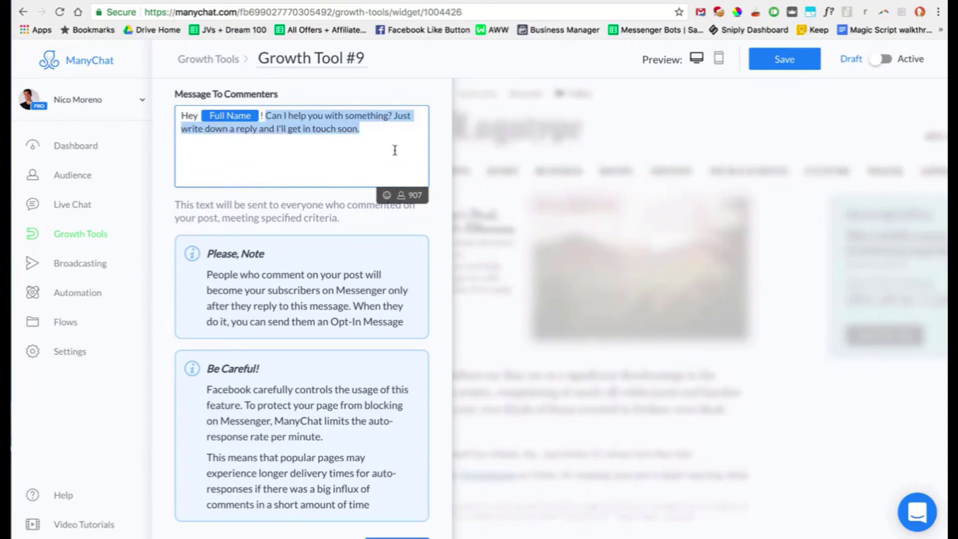
scroll(394, 150, down, 1)
scroll(396, 154, up, 3)
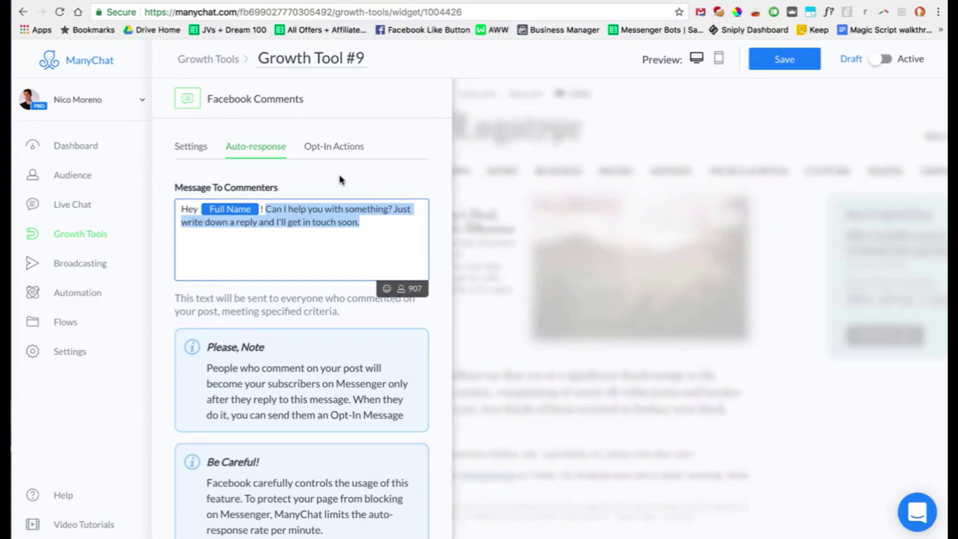
click(239, 210)
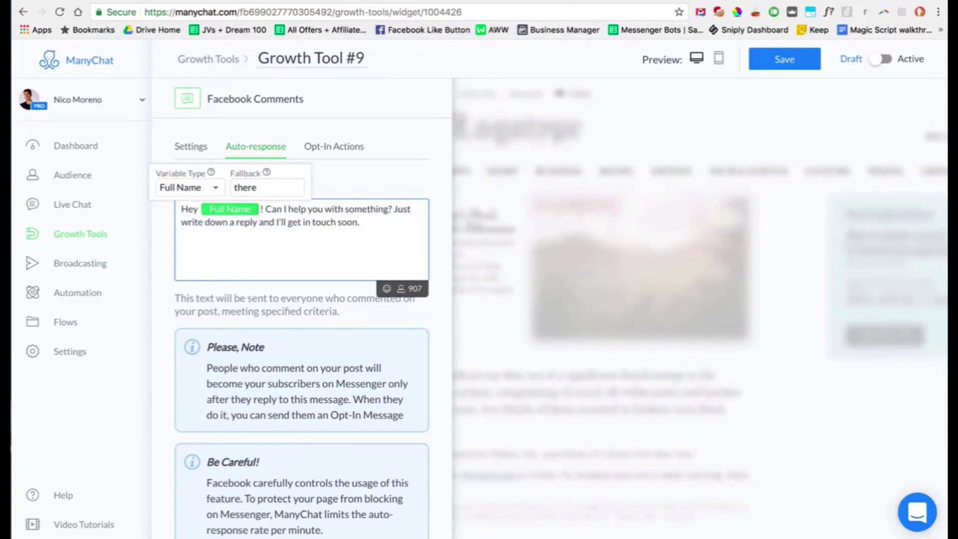
click(220, 186)
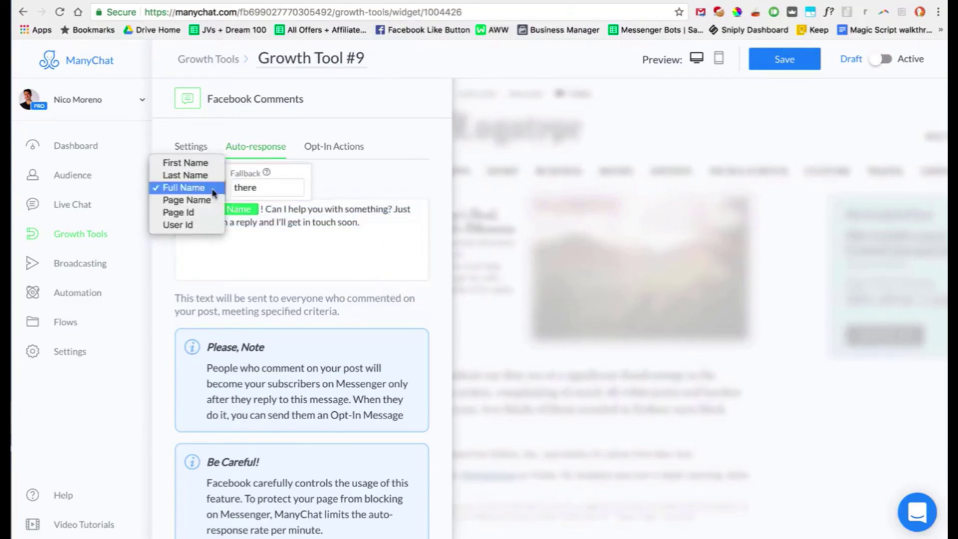
click(202, 160)
click(263, 209)
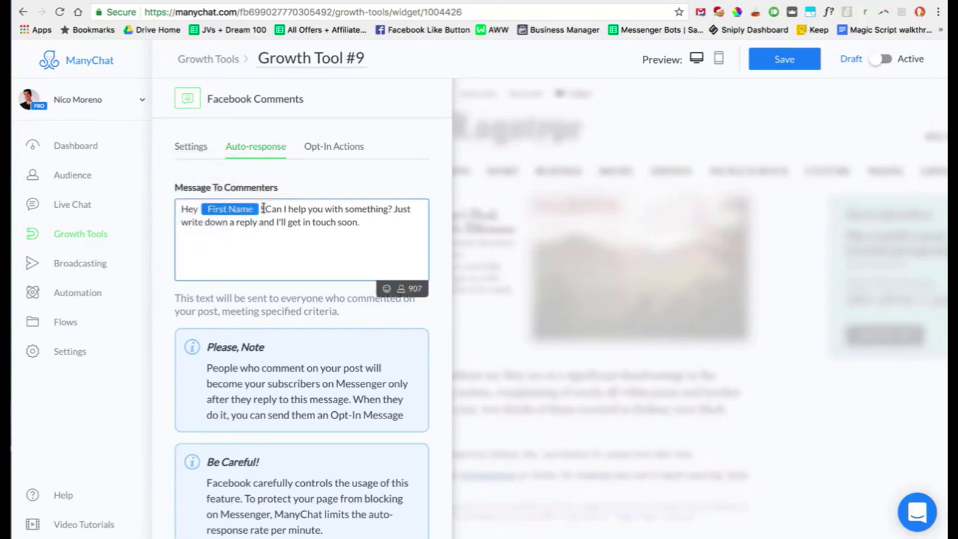
Step: Add a 😎 emoji after the name and replace the remaining text with the free $300 coupon message
click(387, 288)
click(305, 441)
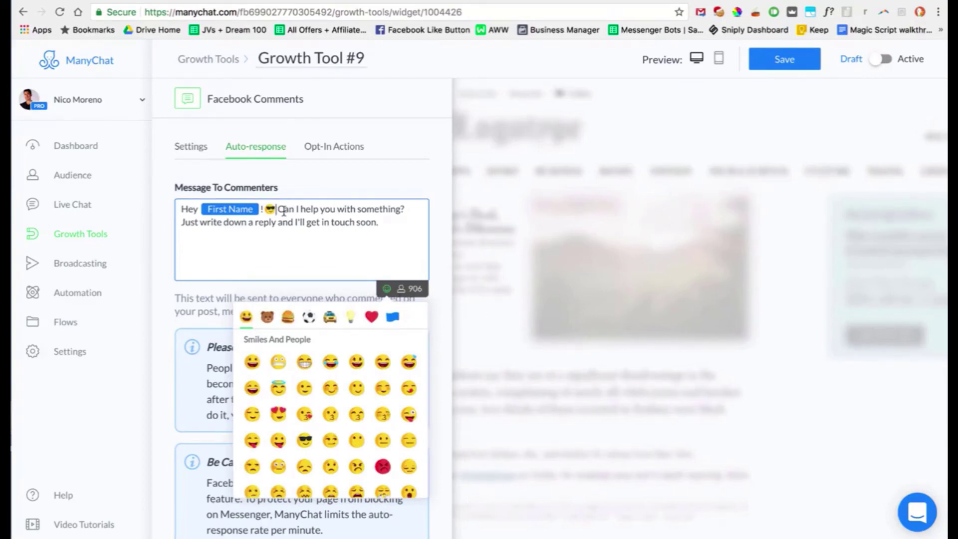
click(284, 212)
key(ctrl+shift+End)
text(Thanks for subscribing! Your free $300 coupon is on its way!)
scroll(325, 310, down, 3)
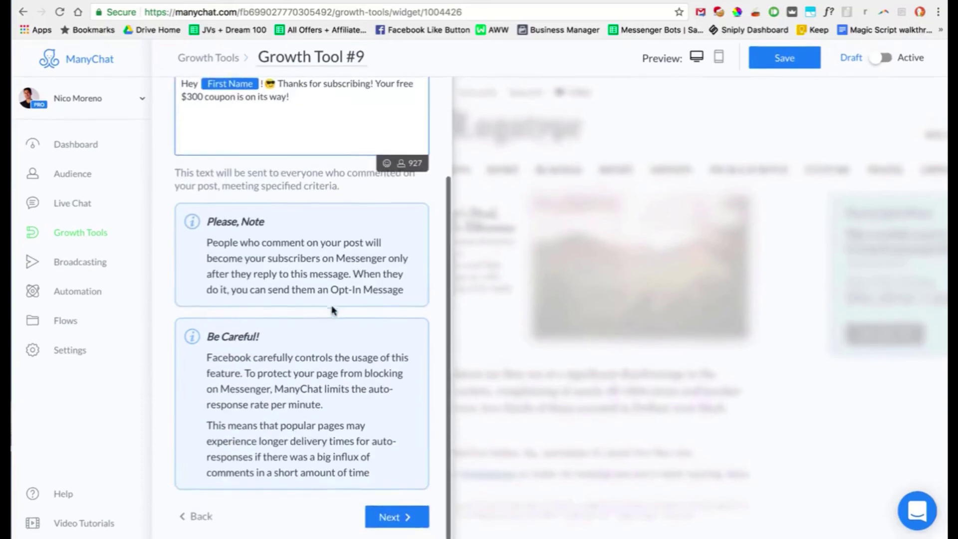
scroll(391, 515, up, 1)
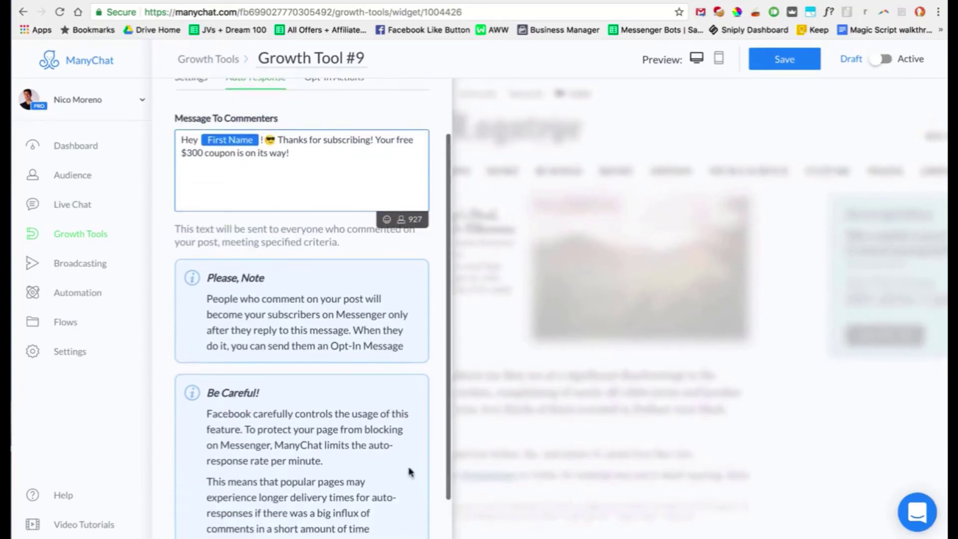
scroll(408, 474, down, 2)
click(405, 517)
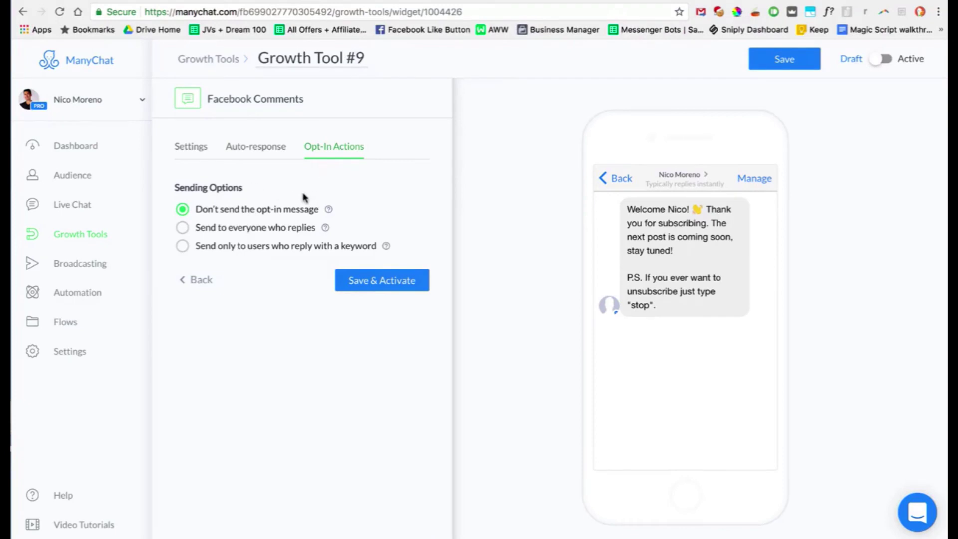
Step: Send the opt-in message to everyone who replies and review the remaining opt-in actions
click(182, 228)
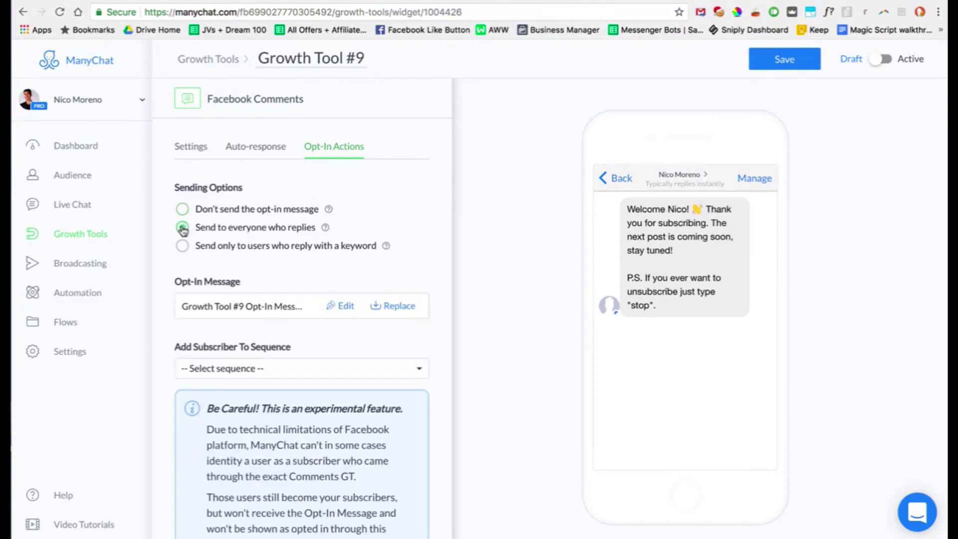
scroll(268, 189, down, 1)
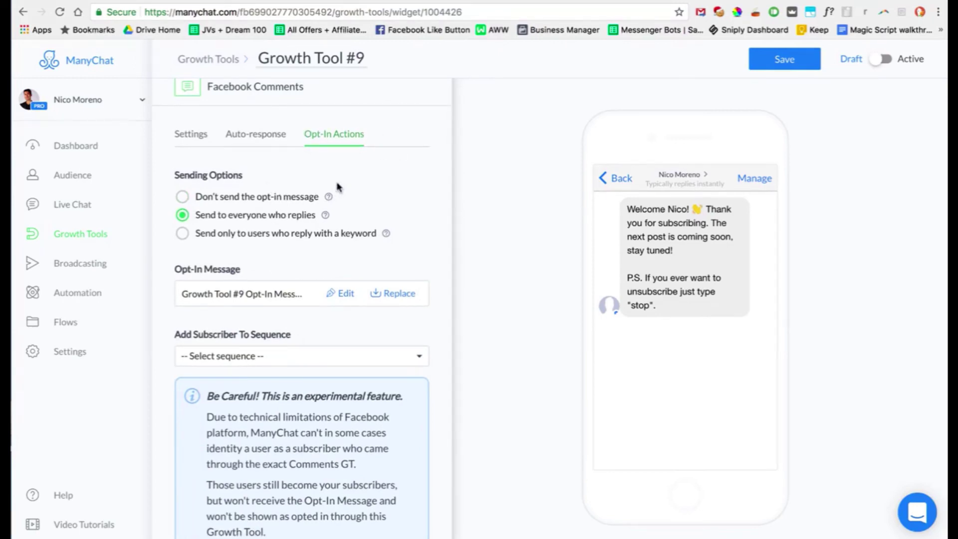
scroll(327, 215, down, 3)
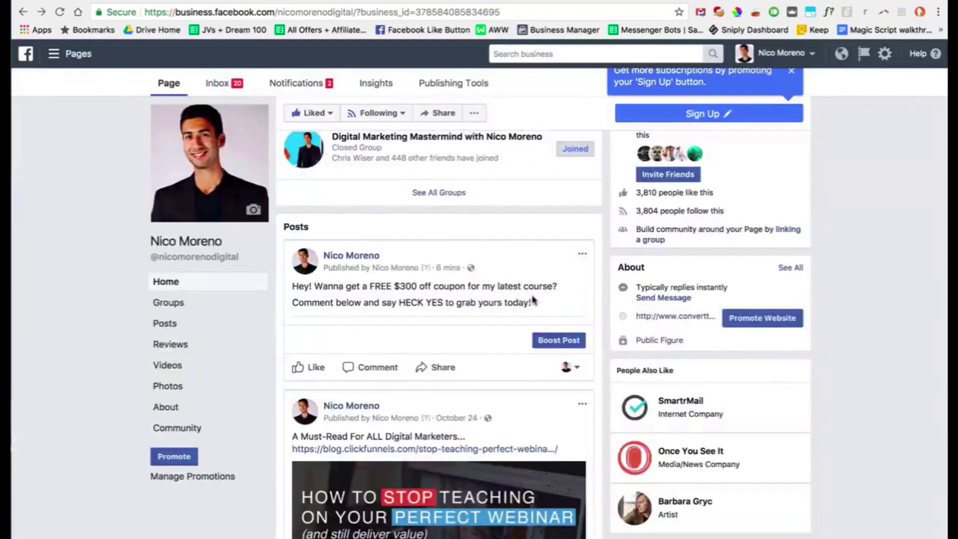
scroll(439, 300, down, 5)
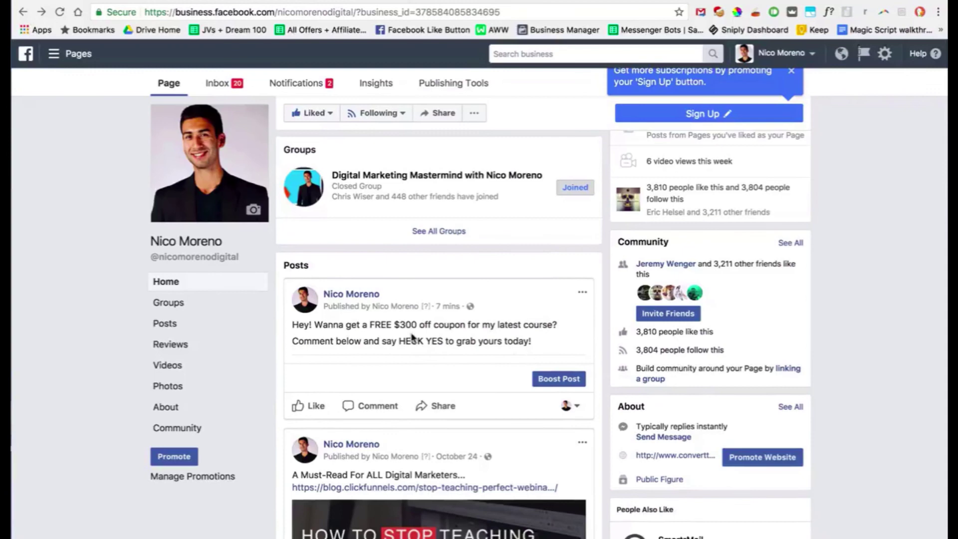
Step: Open the comment box under the $300 coupon post on the Facebook Page
scroll(399, 342, down, 1)
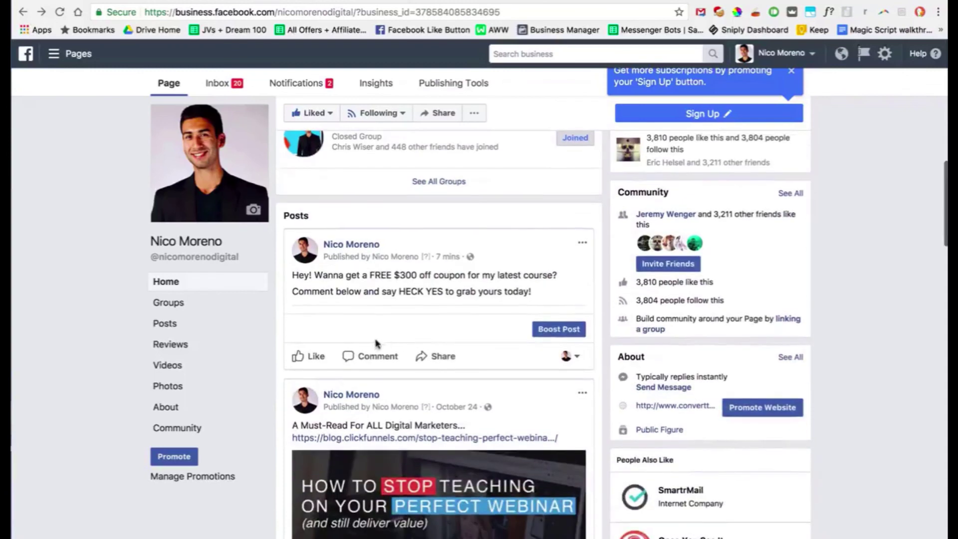
click(382, 357)
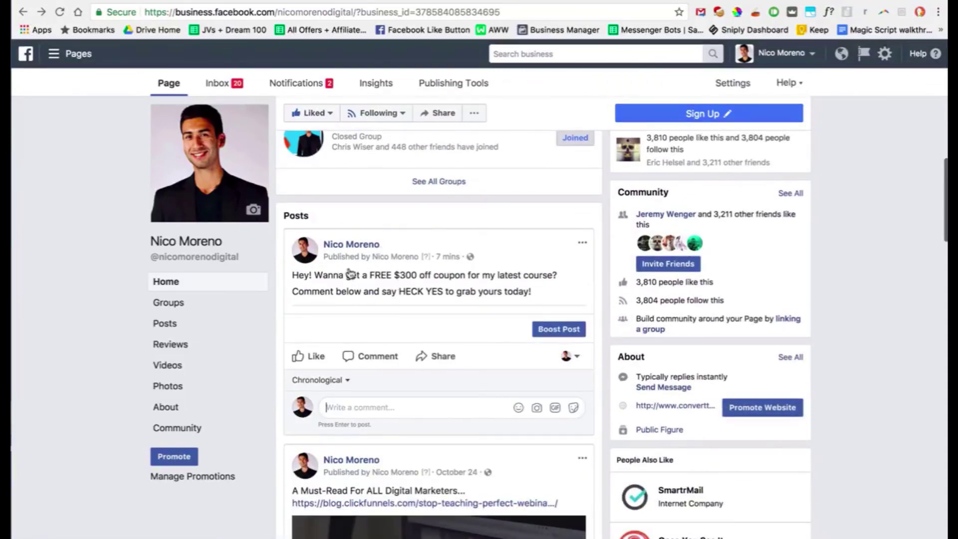